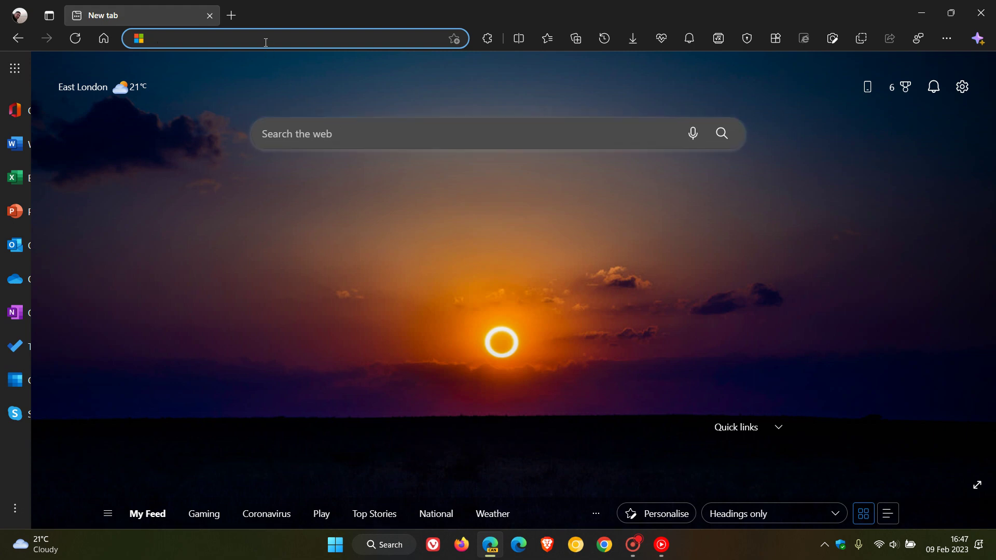
- Open the edge://flags Experiments page from the address bar
text(ef)
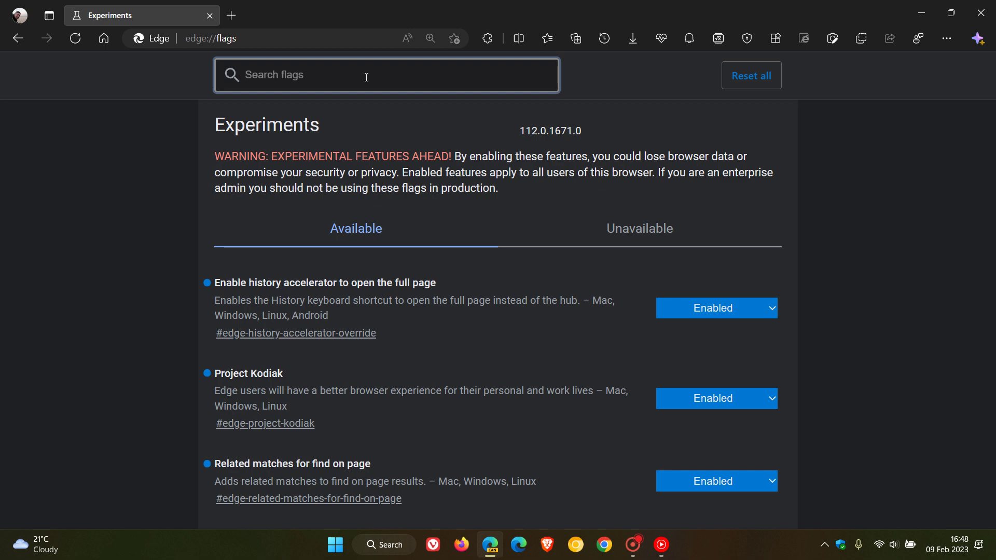
- Search the experiment flags for 'rounded'
text(r)
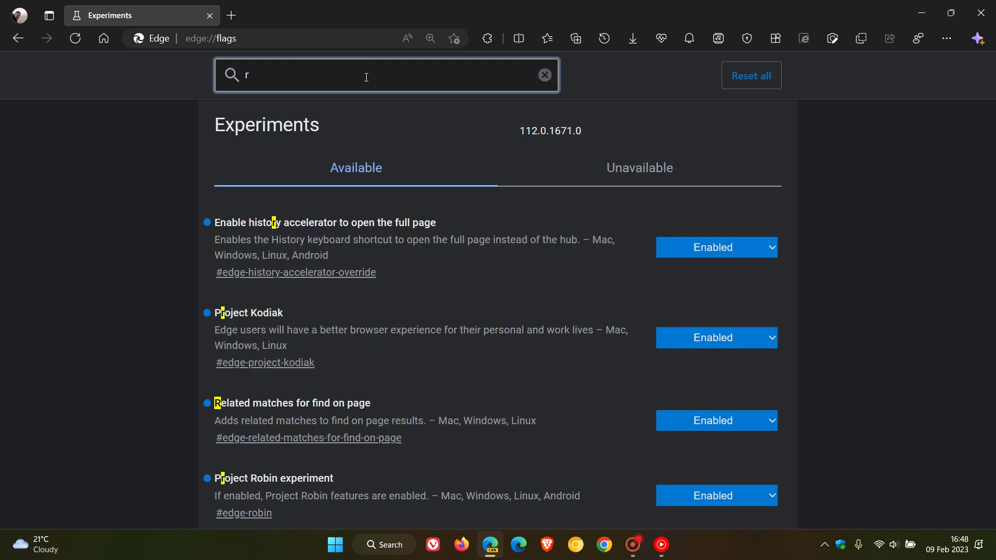
text(oun)
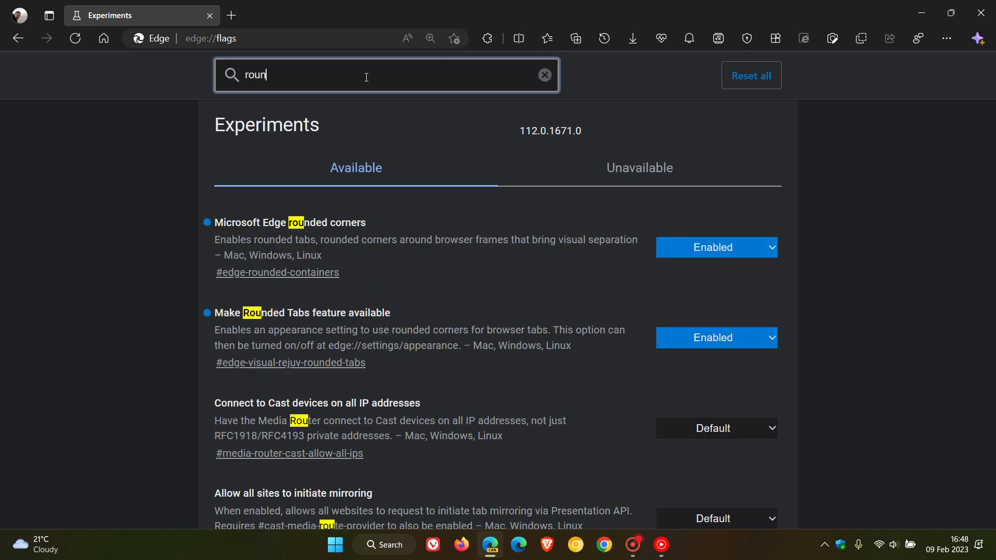
text(ded)
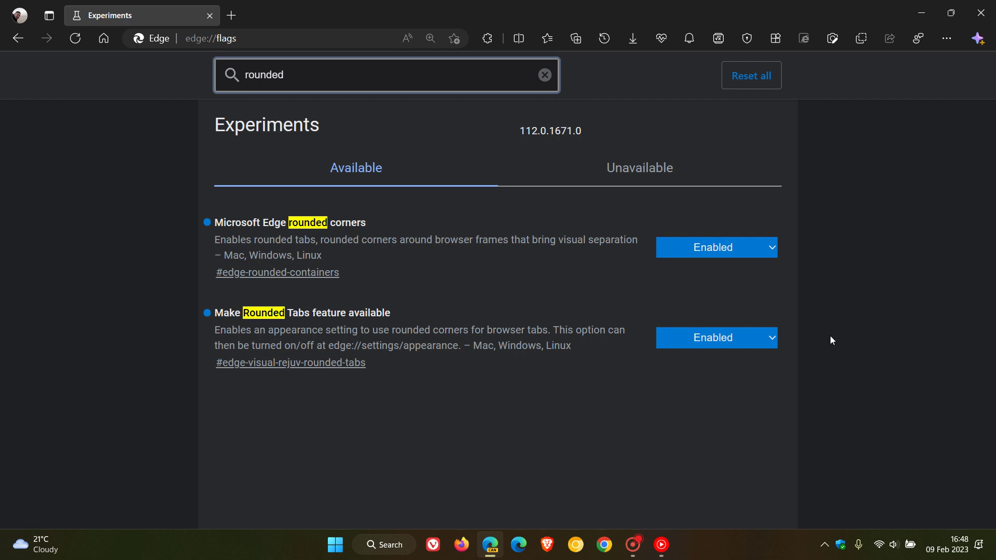
click(231, 15)
click(388, 16)
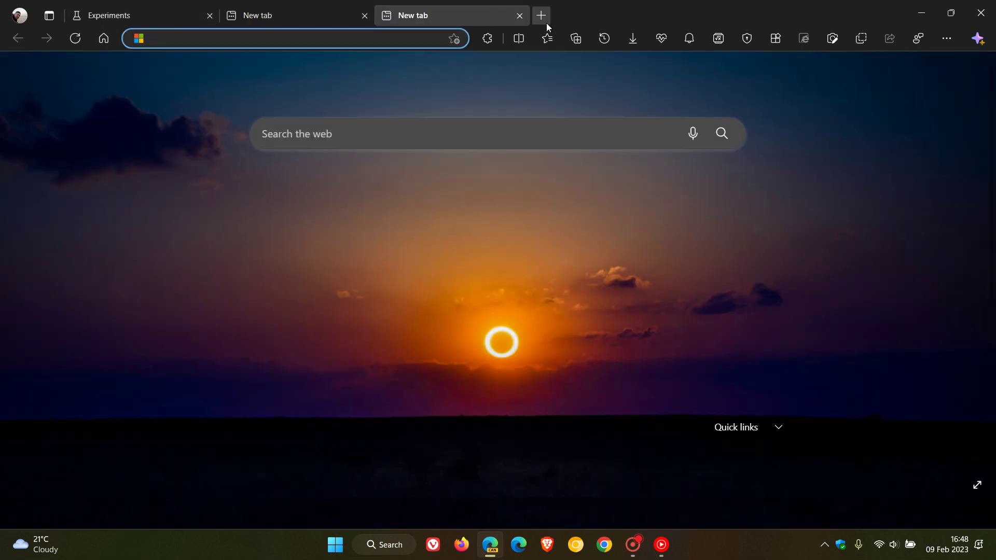
click(541, 16)
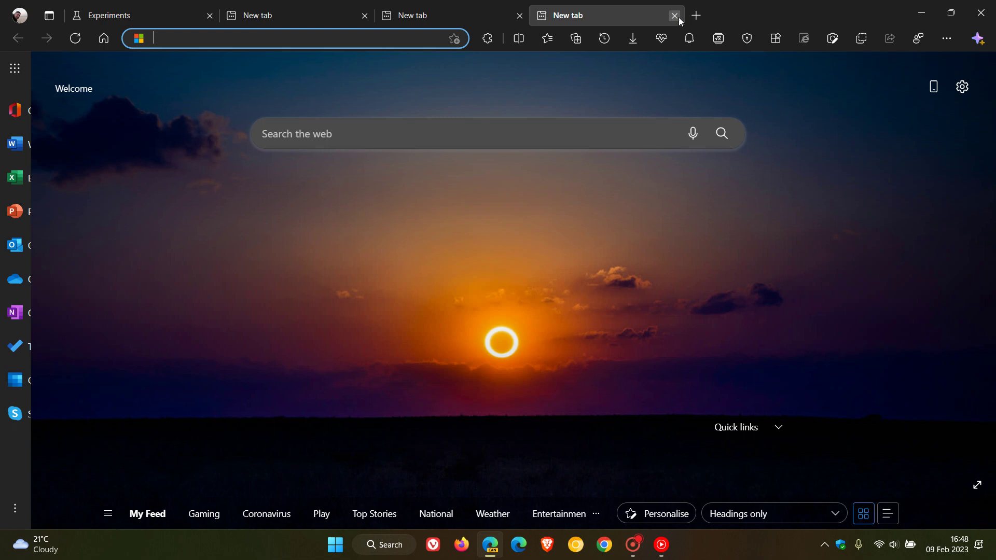
click(674, 15)
click(520, 15)
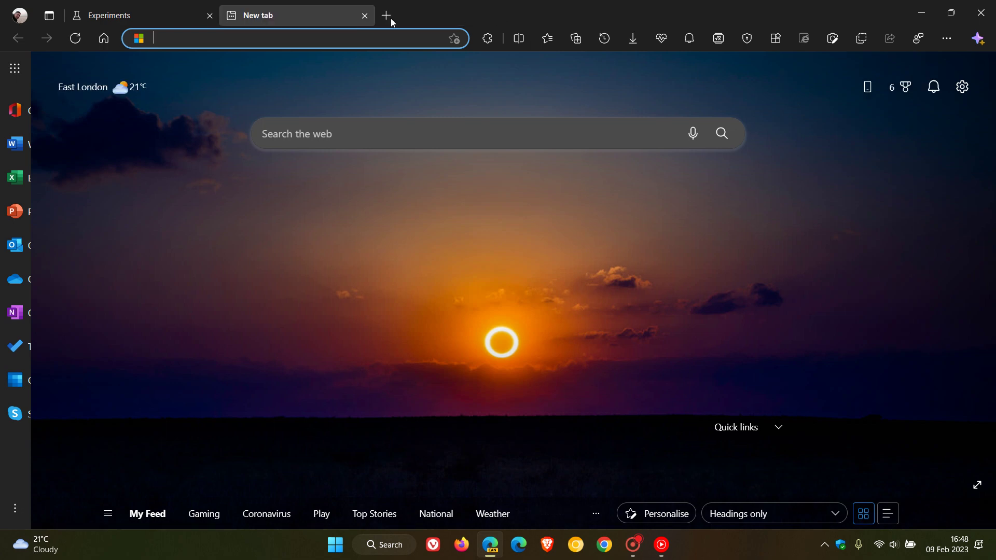
click(365, 17)
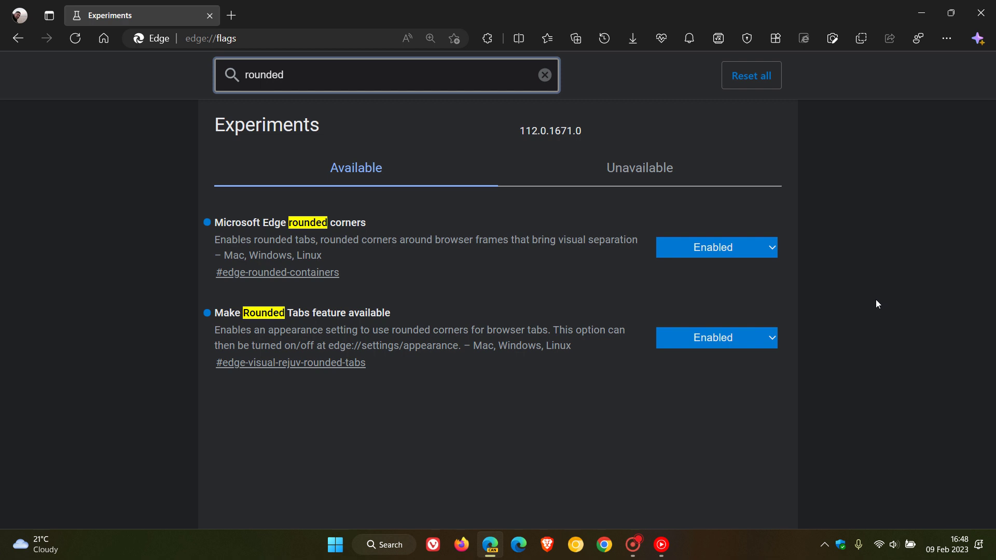
- Change the Microsoft Edge rounded corners and Rounded Tabs flags from Enabled to Disabled
click(717, 253)
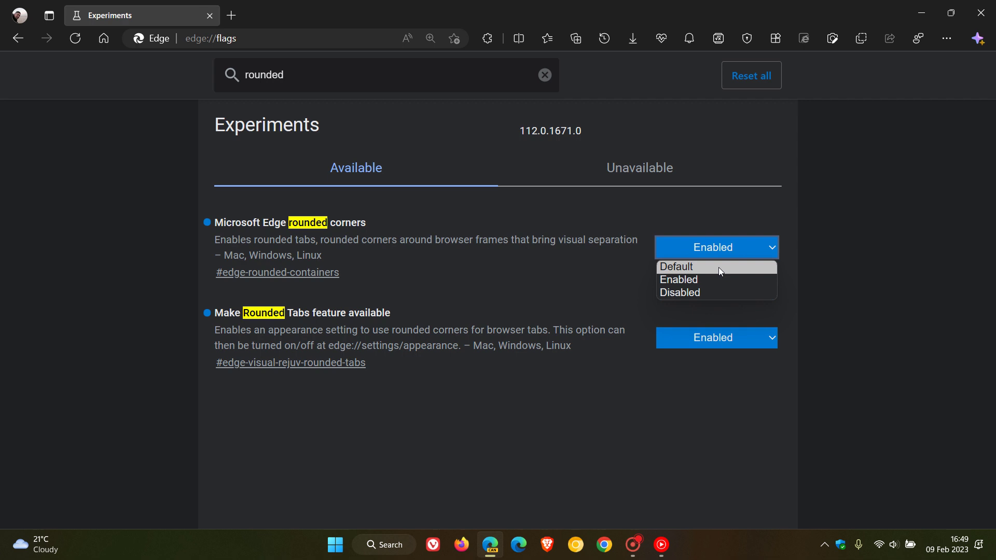
click(718, 291)
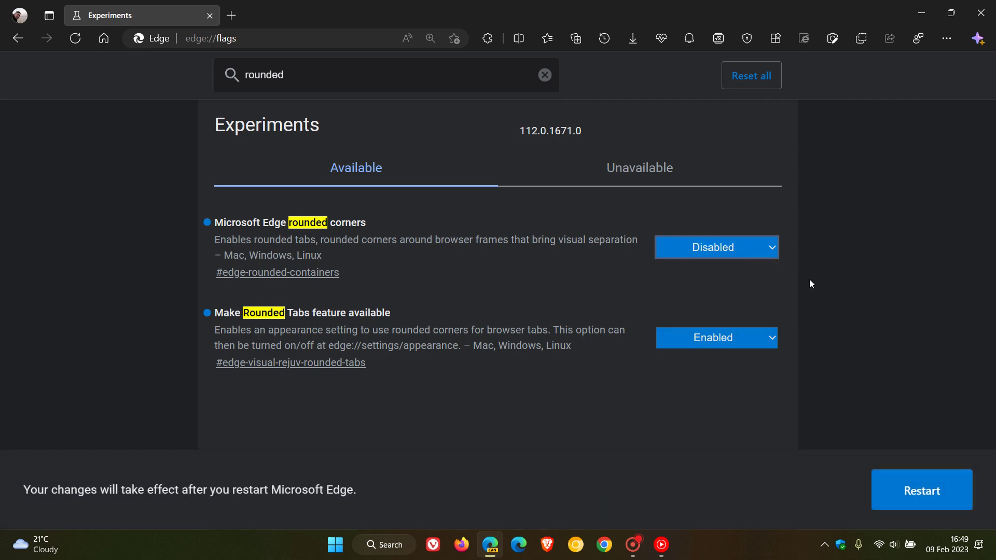
click(727, 338)
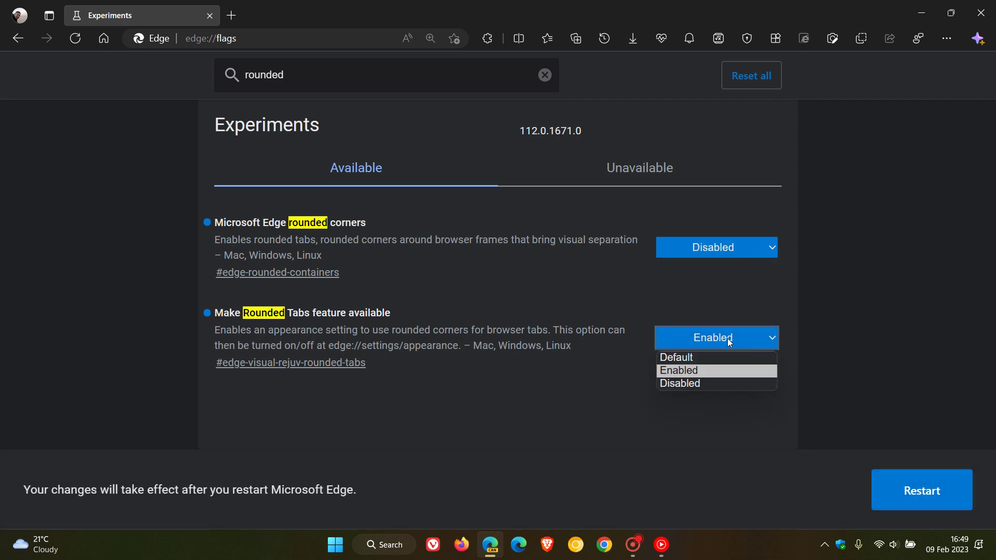
click(730, 385)
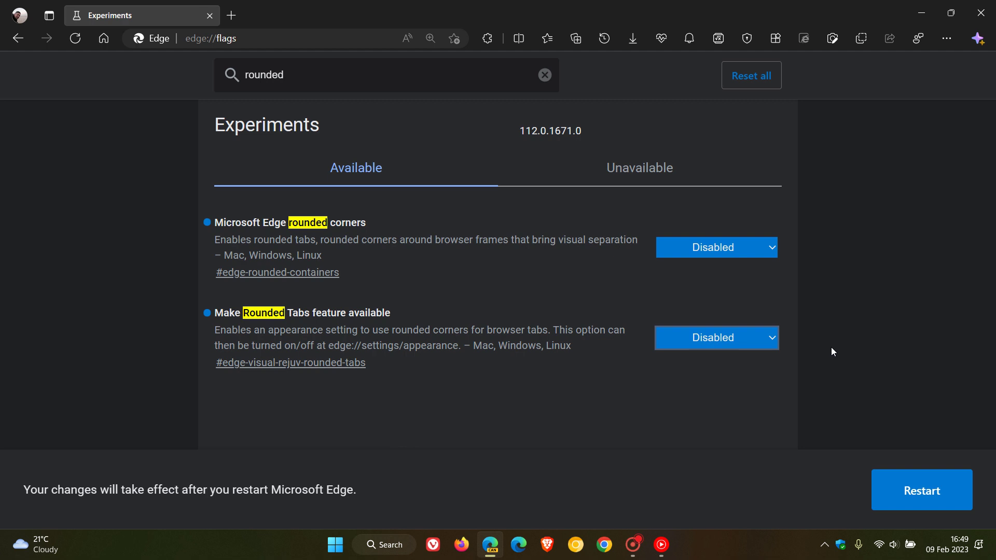
- Search the flags for 'minimal' and set the minimal toolbar experience flag to Disabled
click(544, 75)
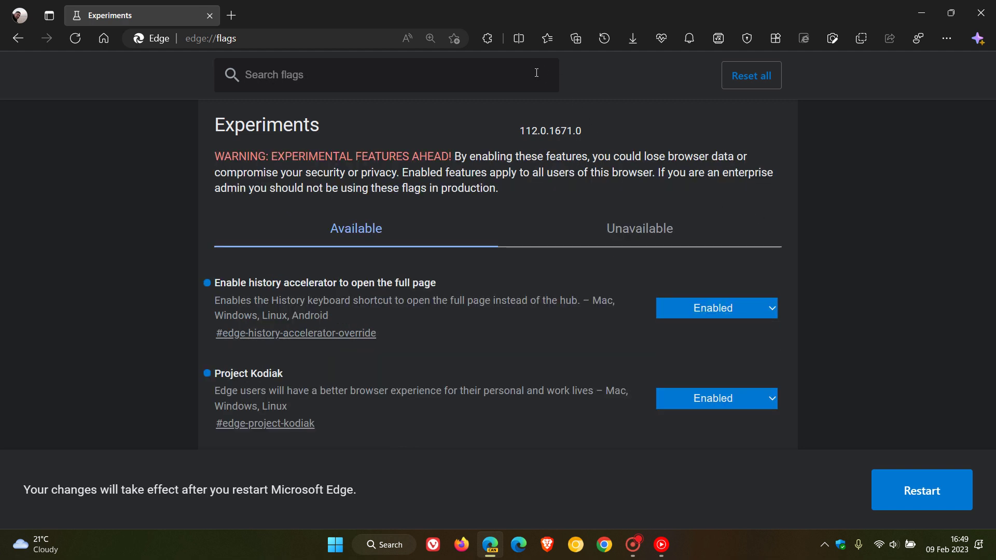
click(472, 82)
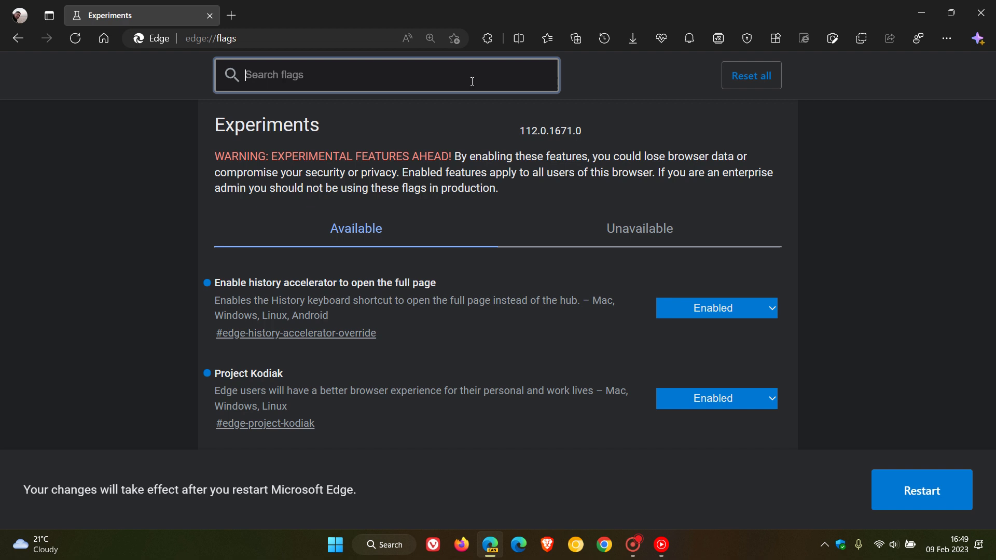
text(mi)
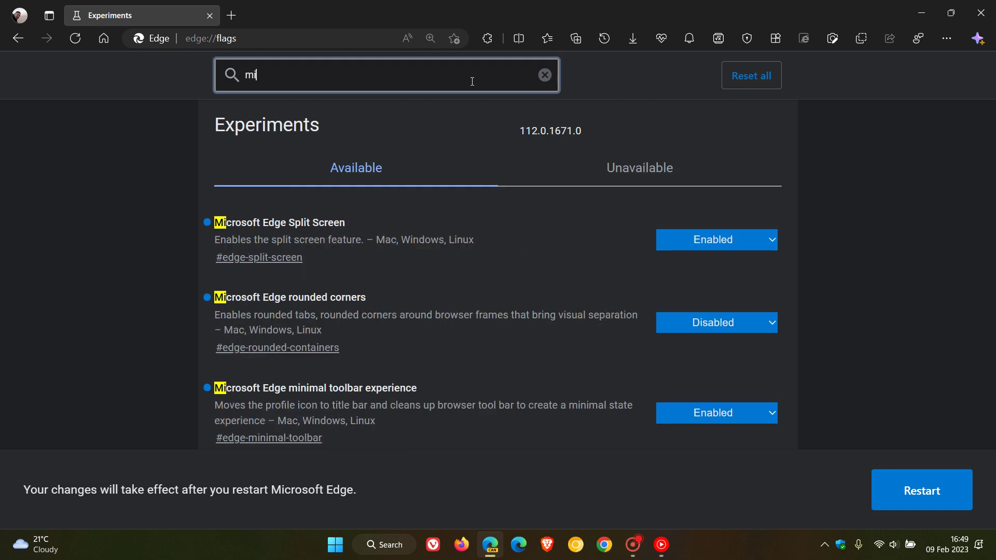
text(nimal)
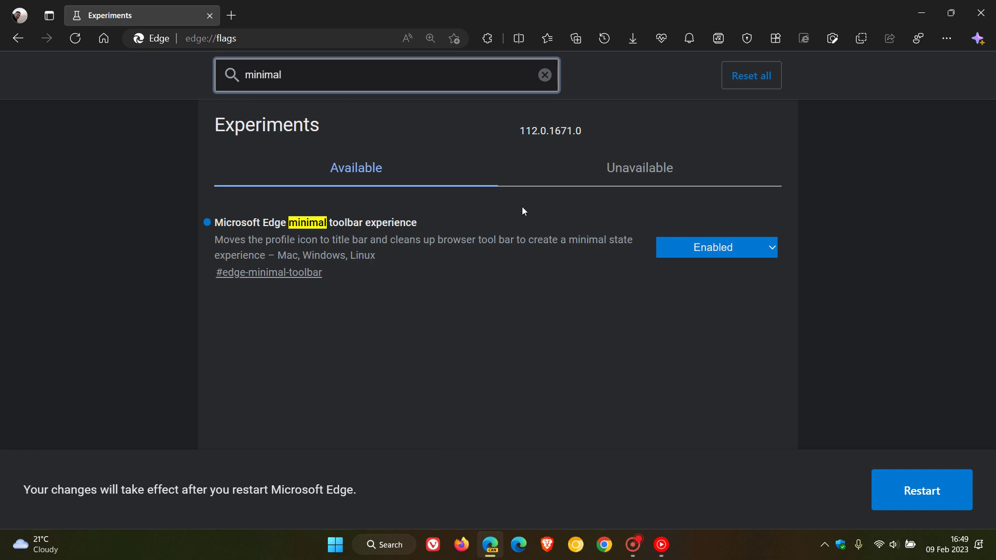
click(20, 15)
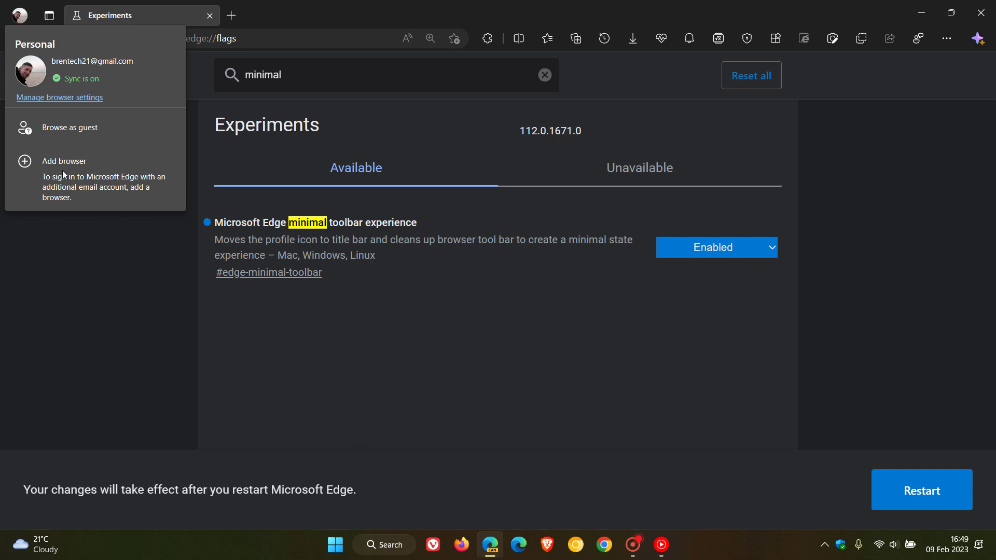
click(106, 363)
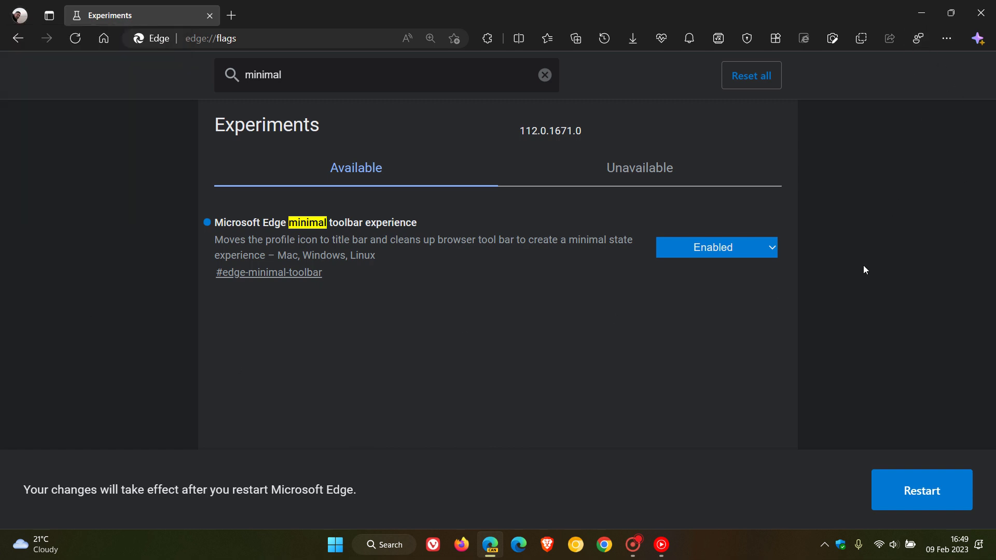
click(724, 249)
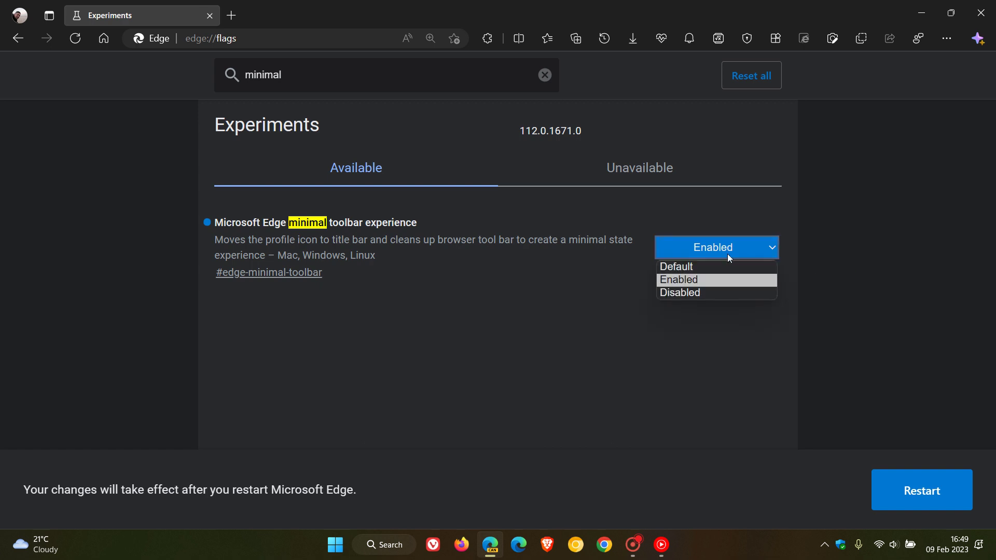
click(720, 293)
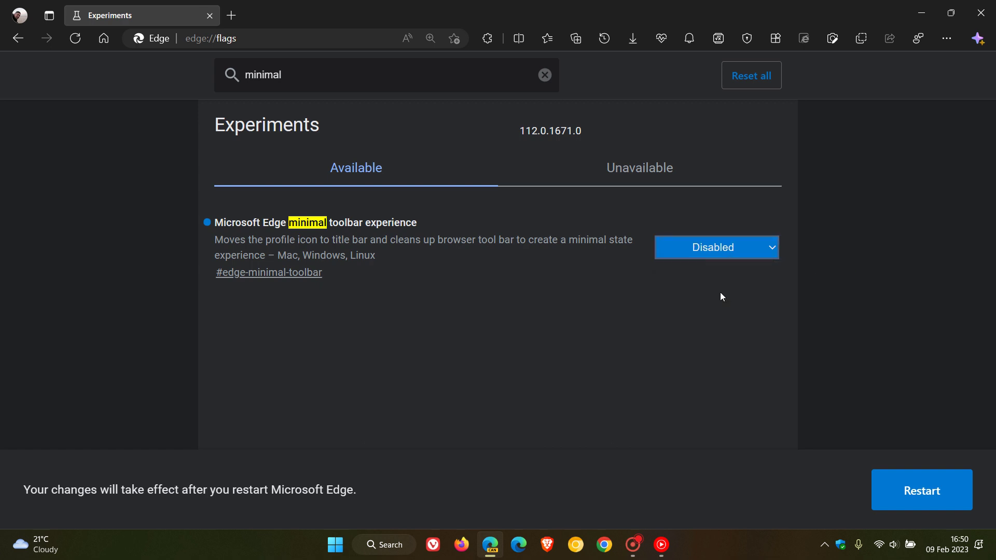
- Restart the browser to apply the flags, go to the home page, and open three new tabs
click(904, 497)
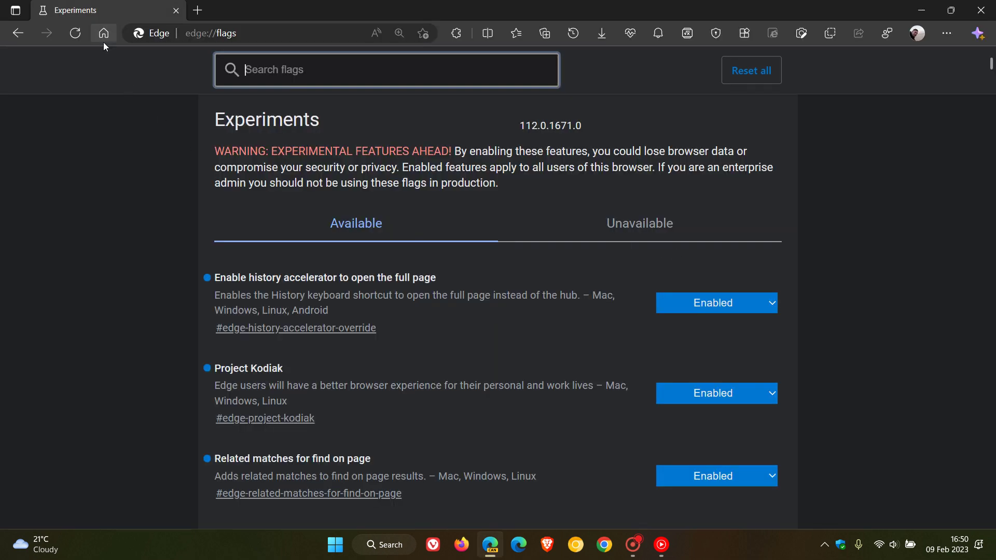
click(104, 36)
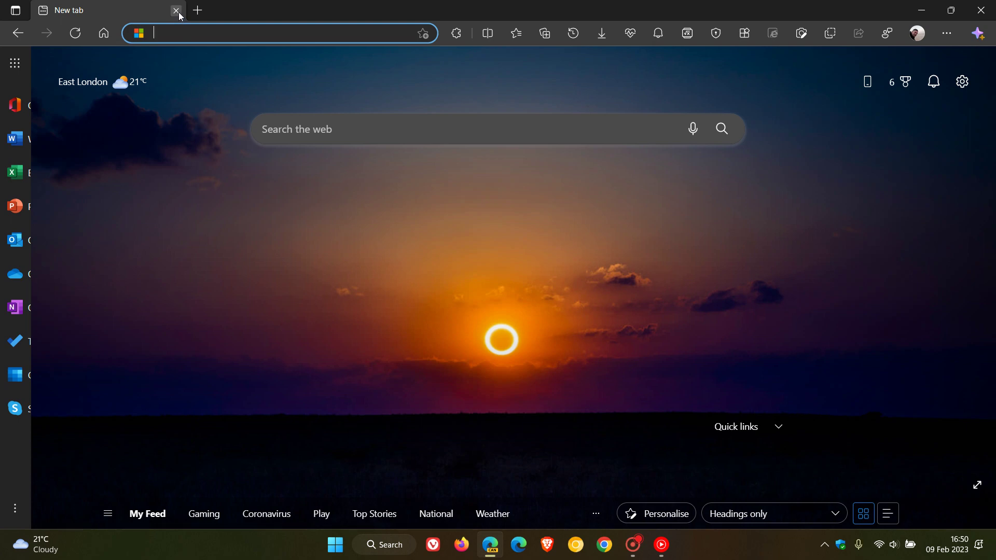
click(197, 10)
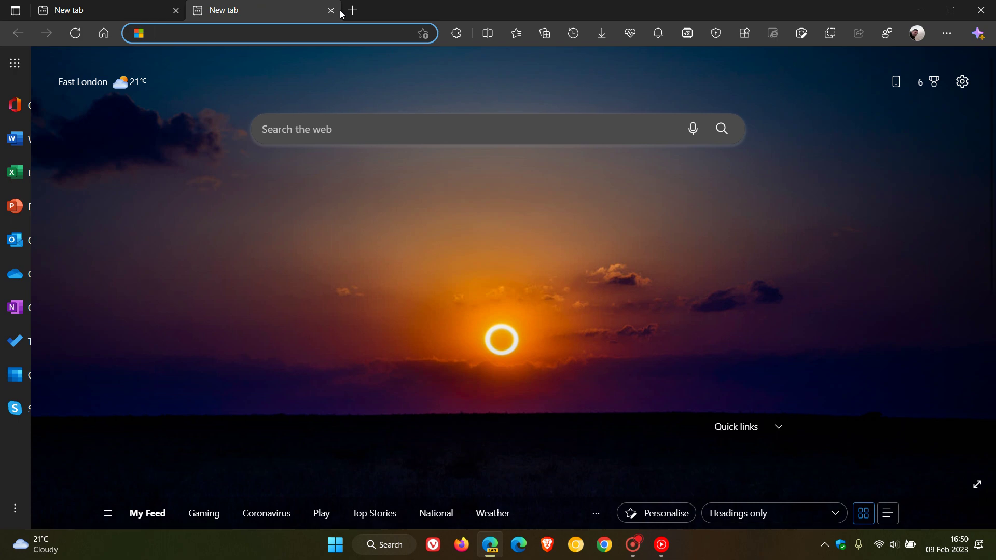
click(353, 10)
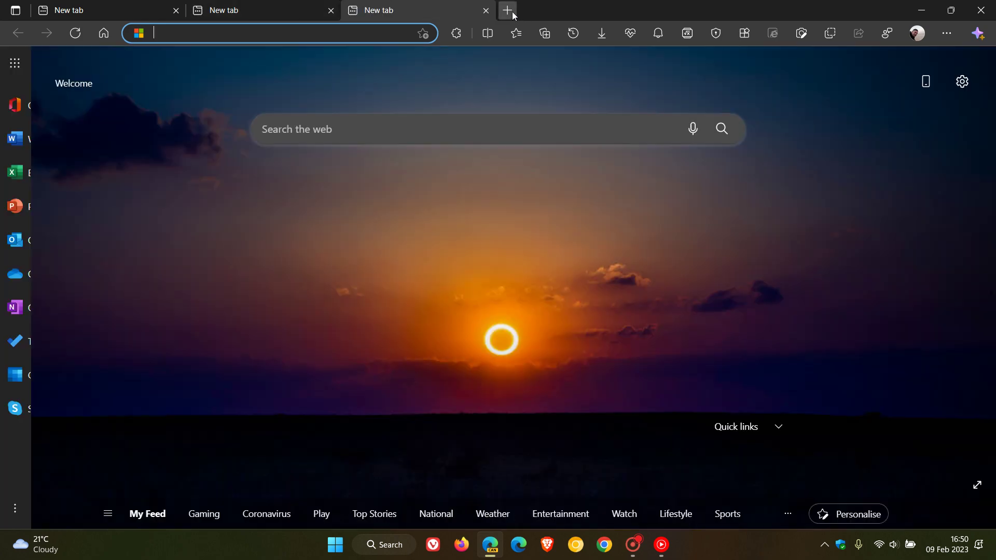
click(512, 14)
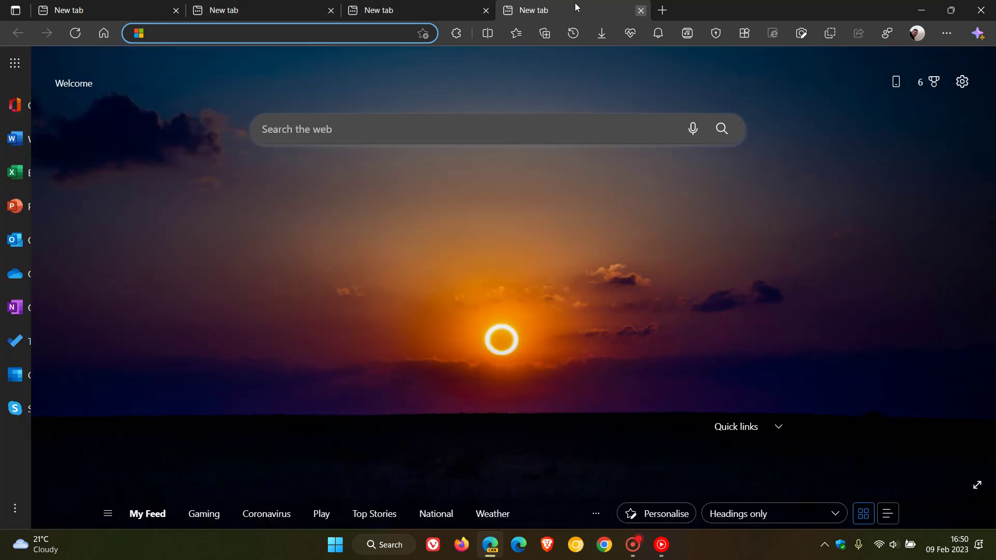
- Close the extra tabs down to a single tab, then open and close the profile flyout
click(641, 11)
click(486, 11)
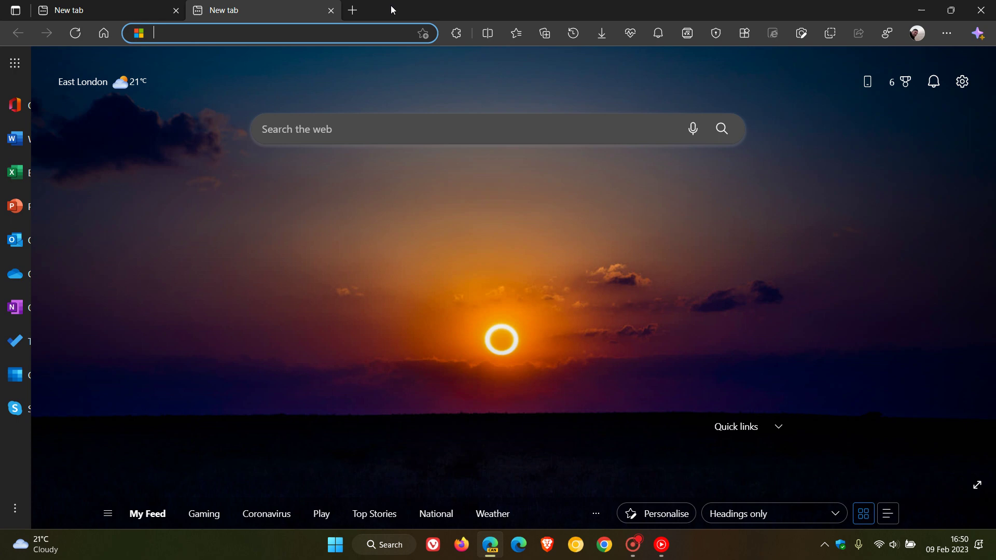
click(331, 10)
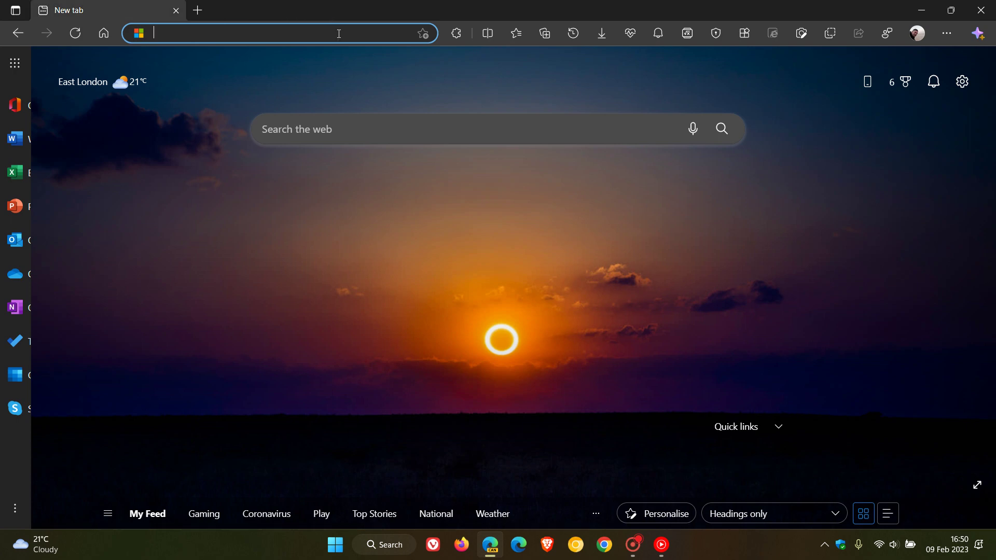
click(917, 34)
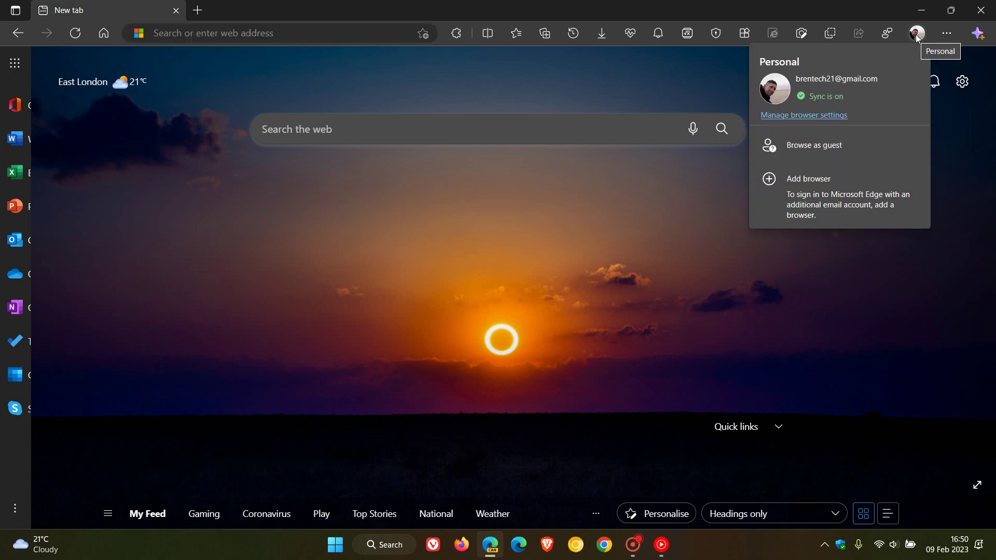
click(917, 34)
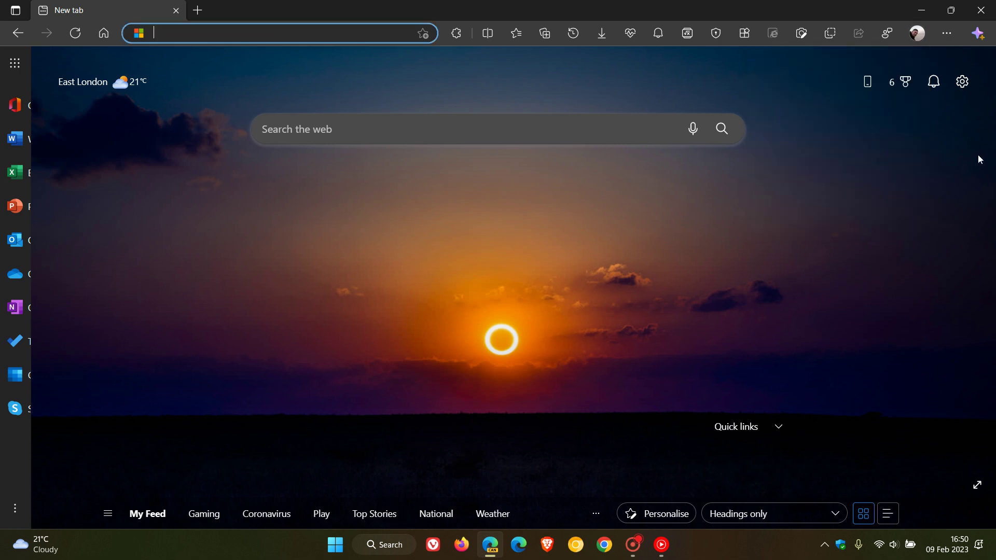